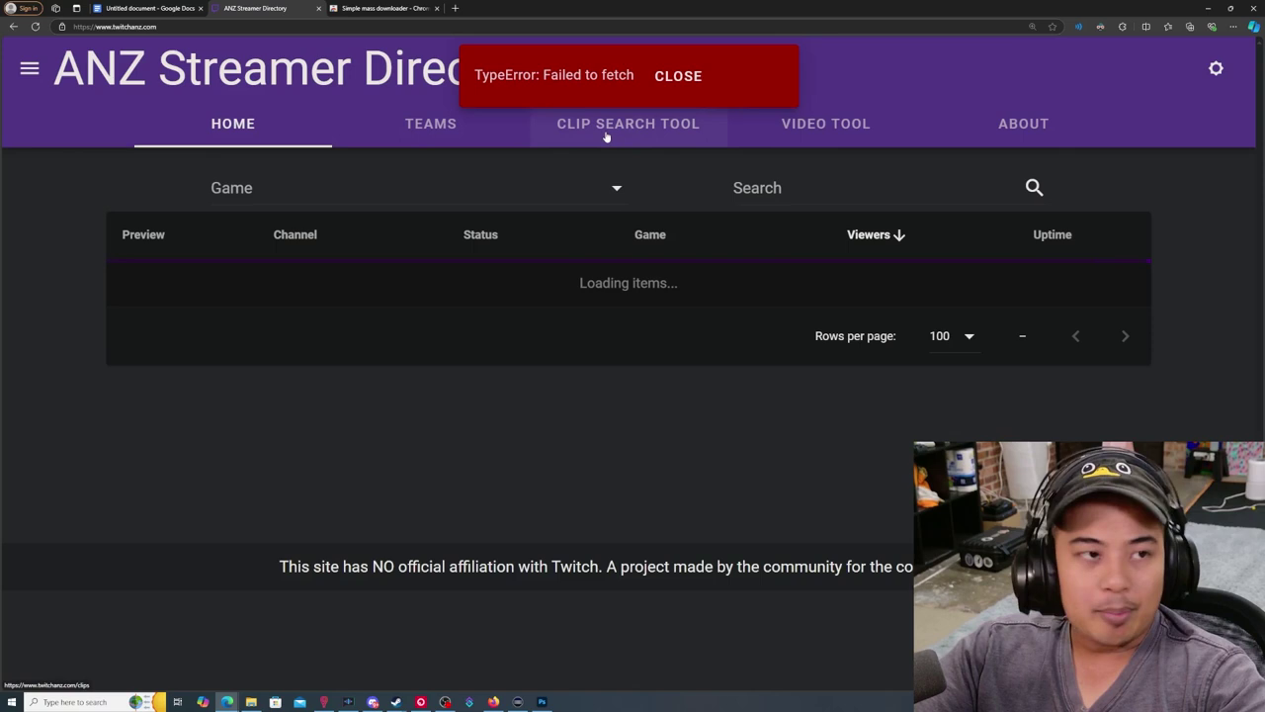
# - Switch to the CLIP SEARCH TOOL tab
pyautogui.click(606, 137)
pyautogui.moveTo(13, 172); pyautogui.dragTo(96, 174)
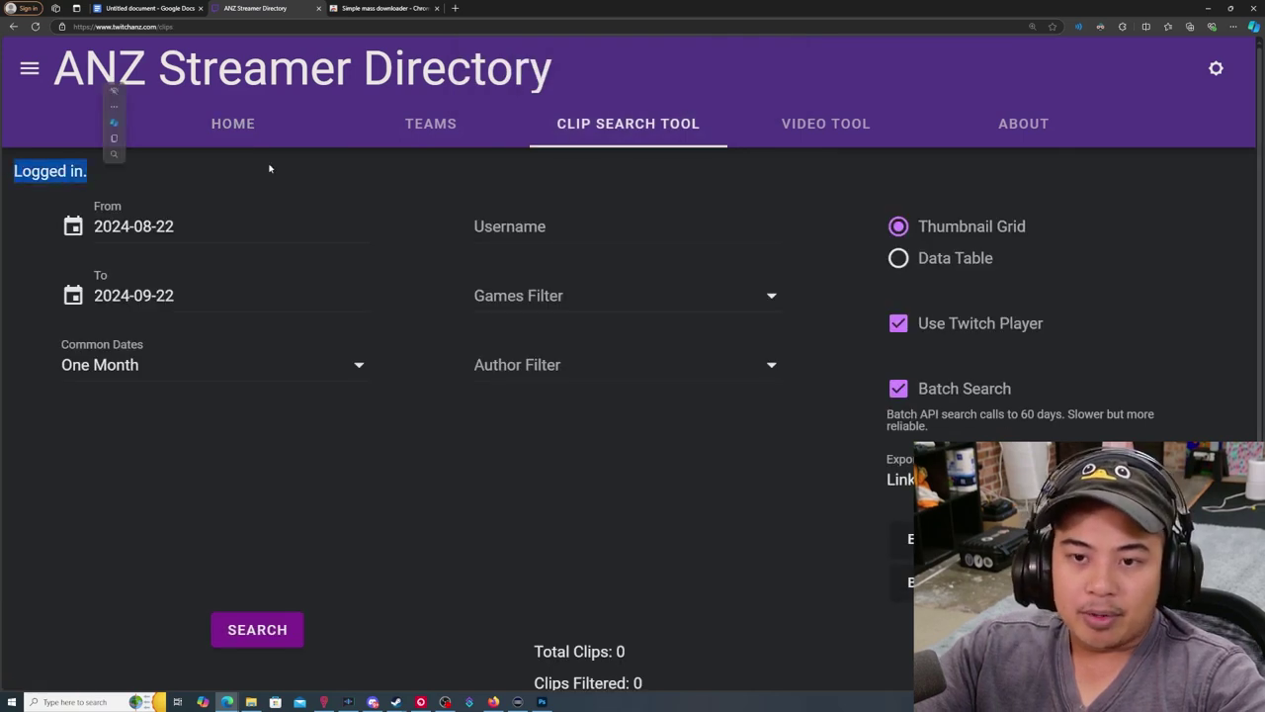
pyautogui.click(39, 168)
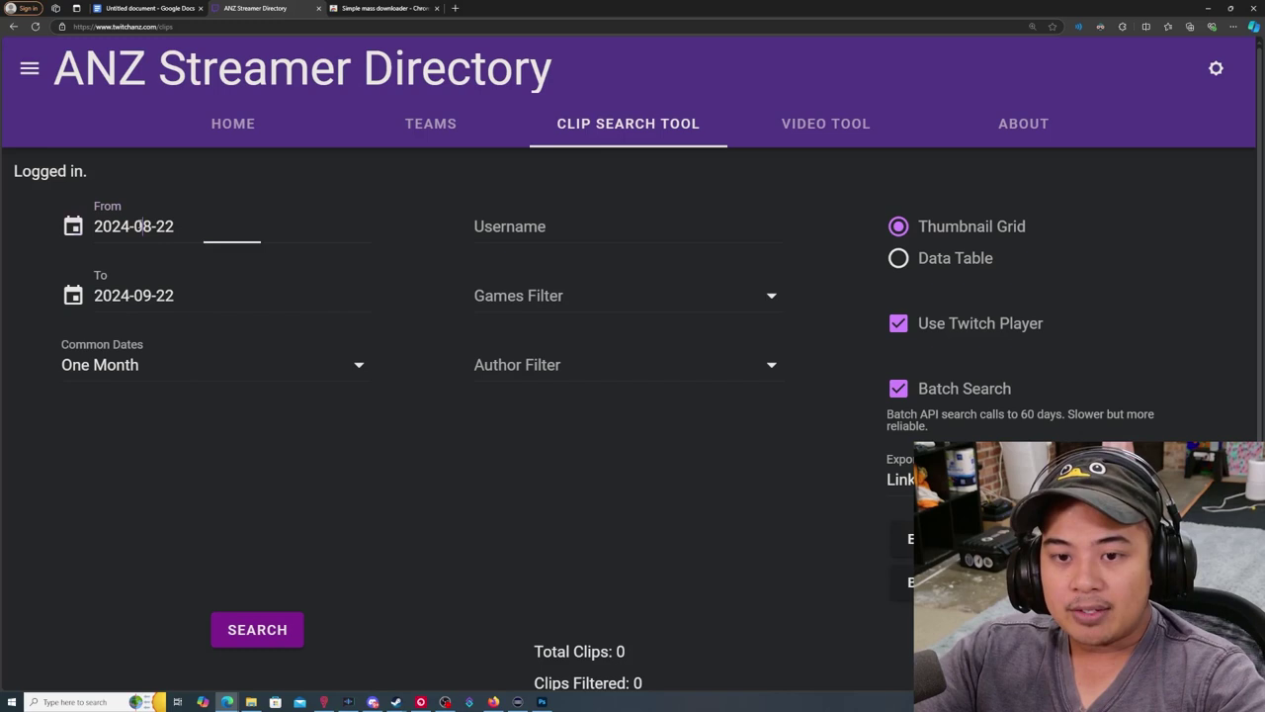
# - Set the From date to 2022-09-22, leaving the end date at 2024-09-22
pyautogui.click(141, 227)
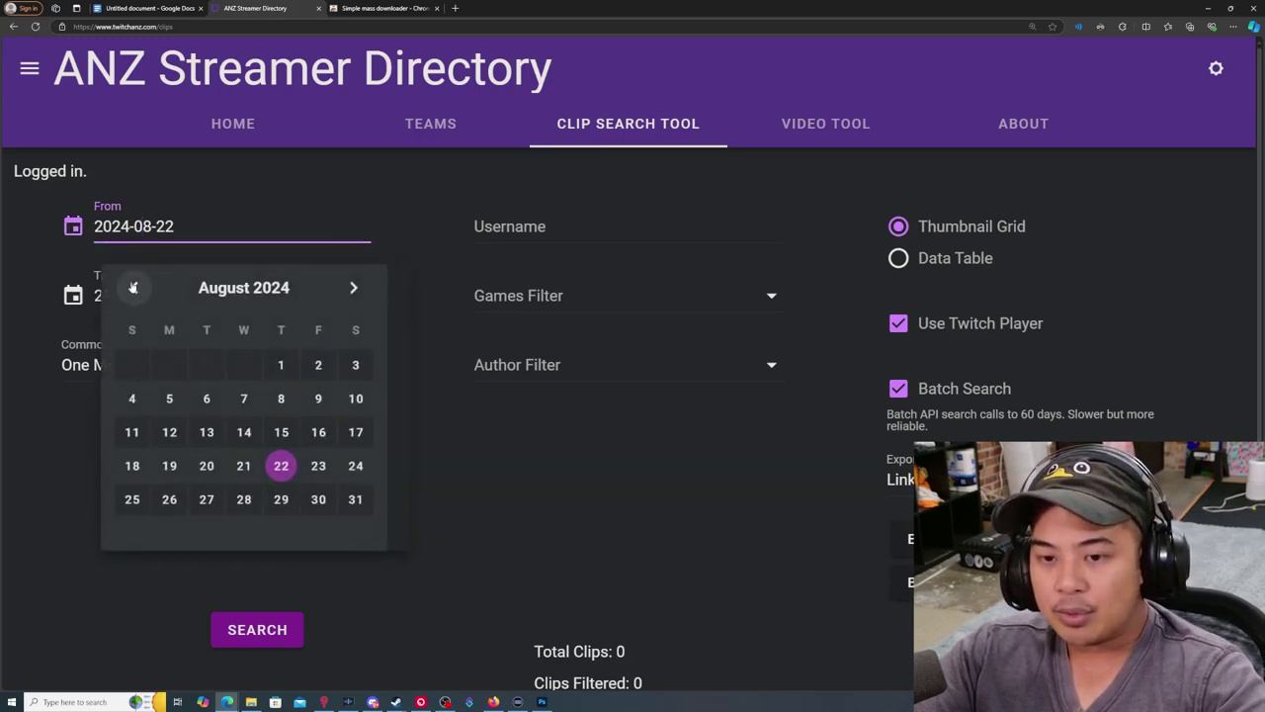
pyautogui.click(132, 288)
pyautogui.click(132, 289)
pyautogui.click(133, 289)
pyautogui.click(133, 289)
pyautogui.click(133, 289)
pyautogui.click(133, 289)
pyautogui.click(134, 288)
pyautogui.click(134, 289)
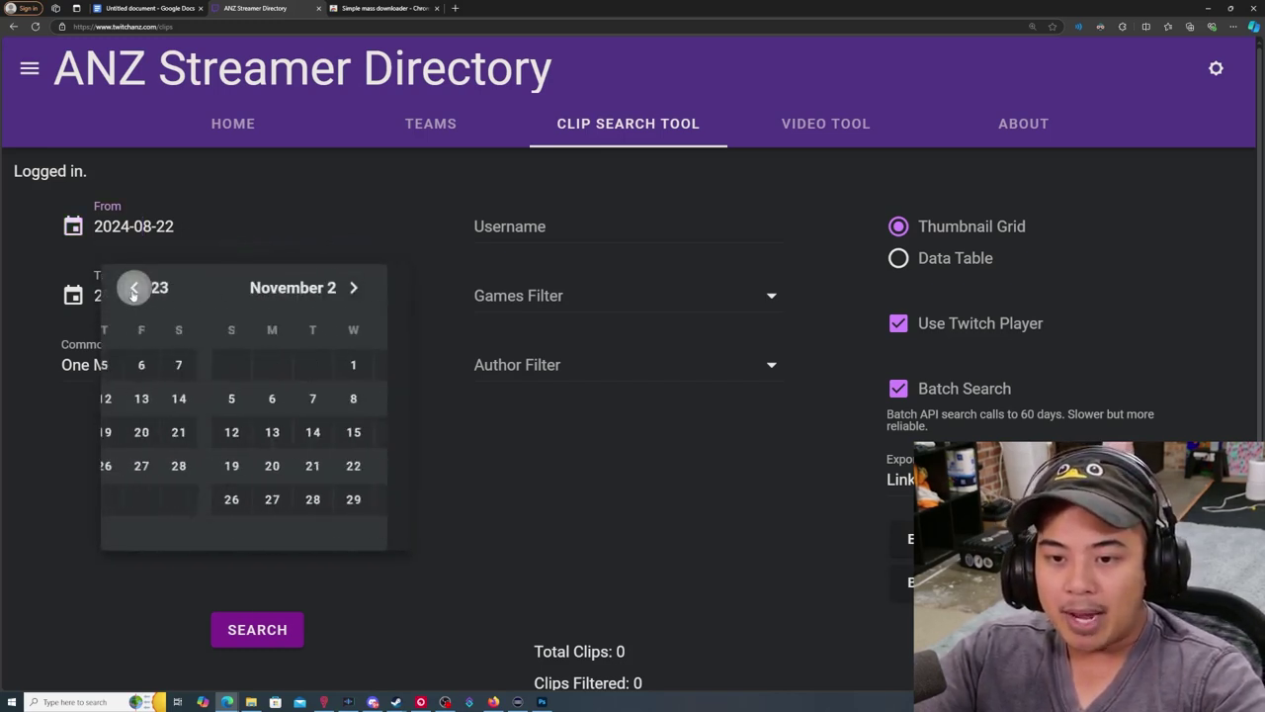
pyautogui.click(133, 289)
pyautogui.click(134, 289)
pyautogui.click(134, 289)
pyautogui.click(133, 289)
pyautogui.click(133, 289)
pyautogui.click(133, 289)
pyautogui.click(134, 287)
pyautogui.click(134, 288)
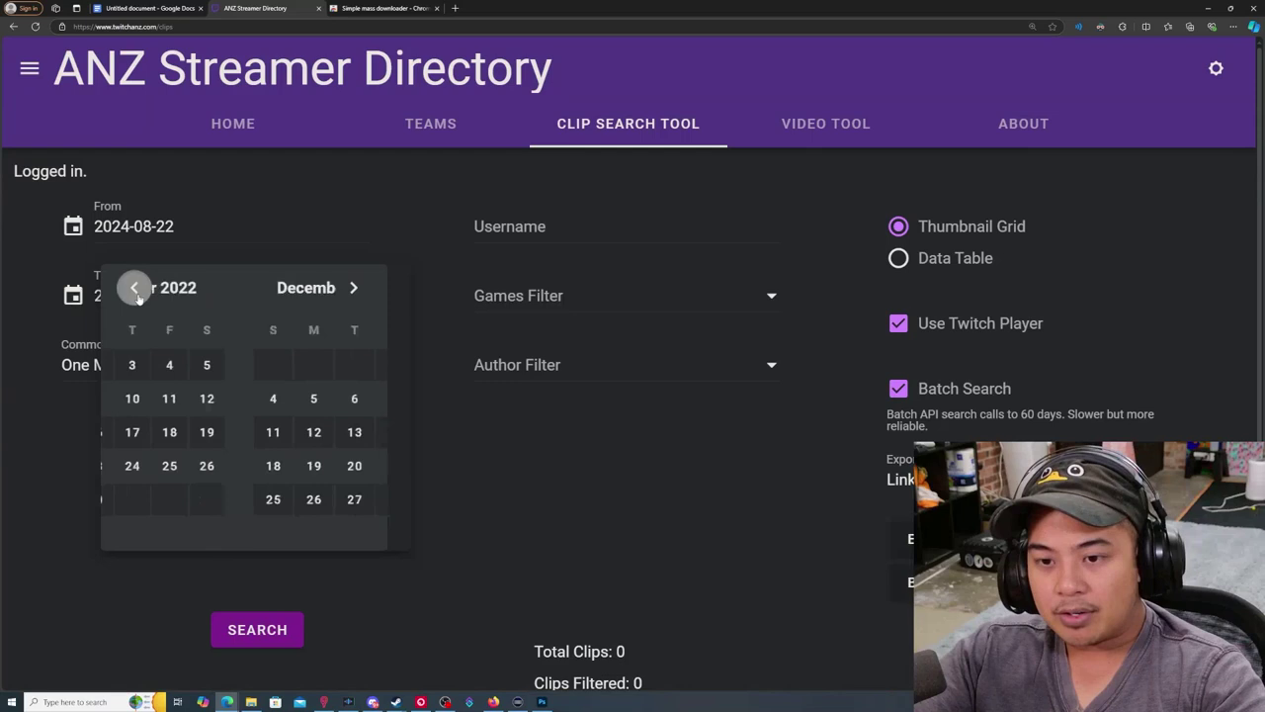
pyautogui.click(134, 288)
pyautogui.click(134, 288)
pyautogui.click(134, 288)
pyautogui.click(135, 288)
pyautogui.click(354, 288)
pyautogui.click(354, 287)
pyautogui.click(354, 287)
pyautogui.click(354, 288)
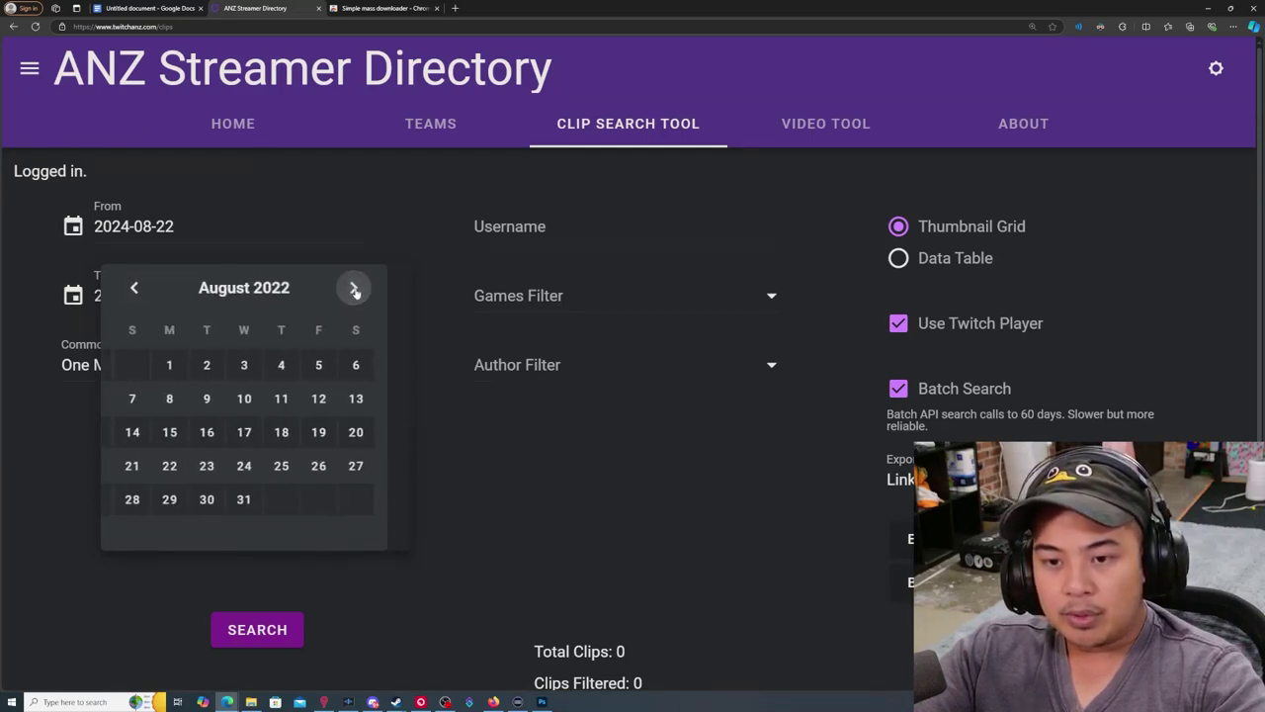
pyautogui.click(354, 287)
pyautogui.click(354, 288)
pyautogui.click(133, 288)
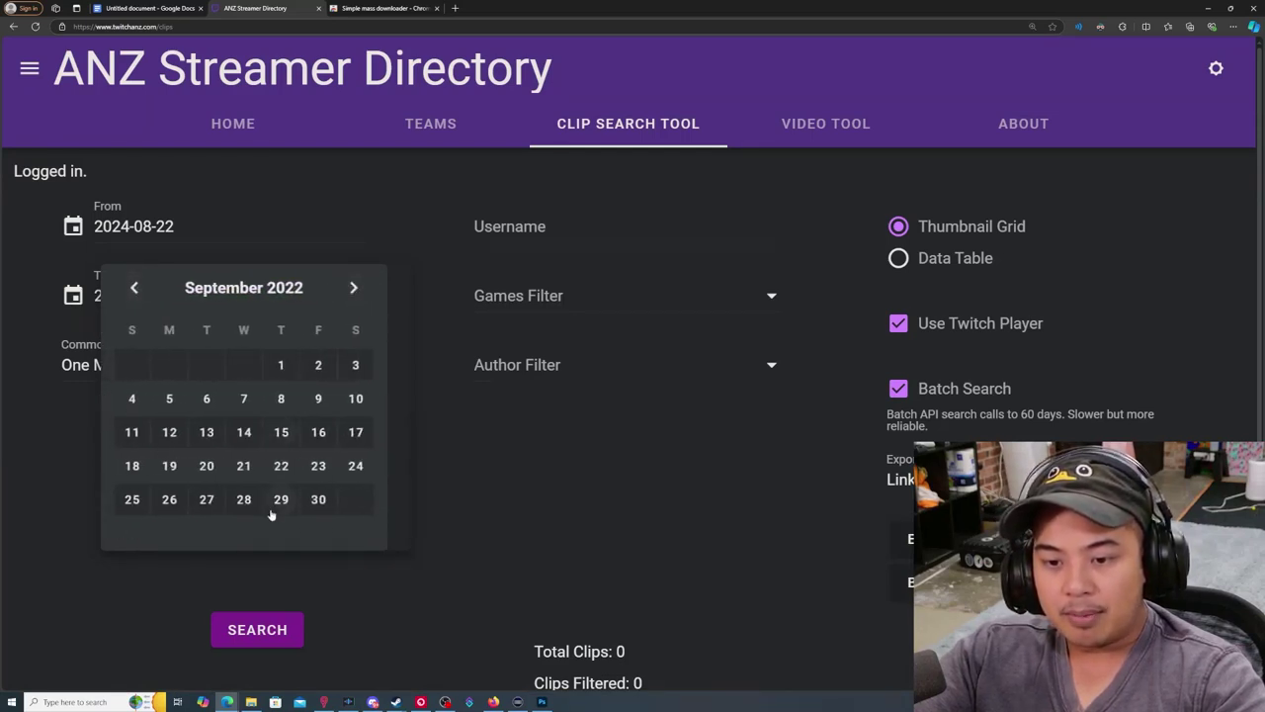
pyautogui.click(277, 465)
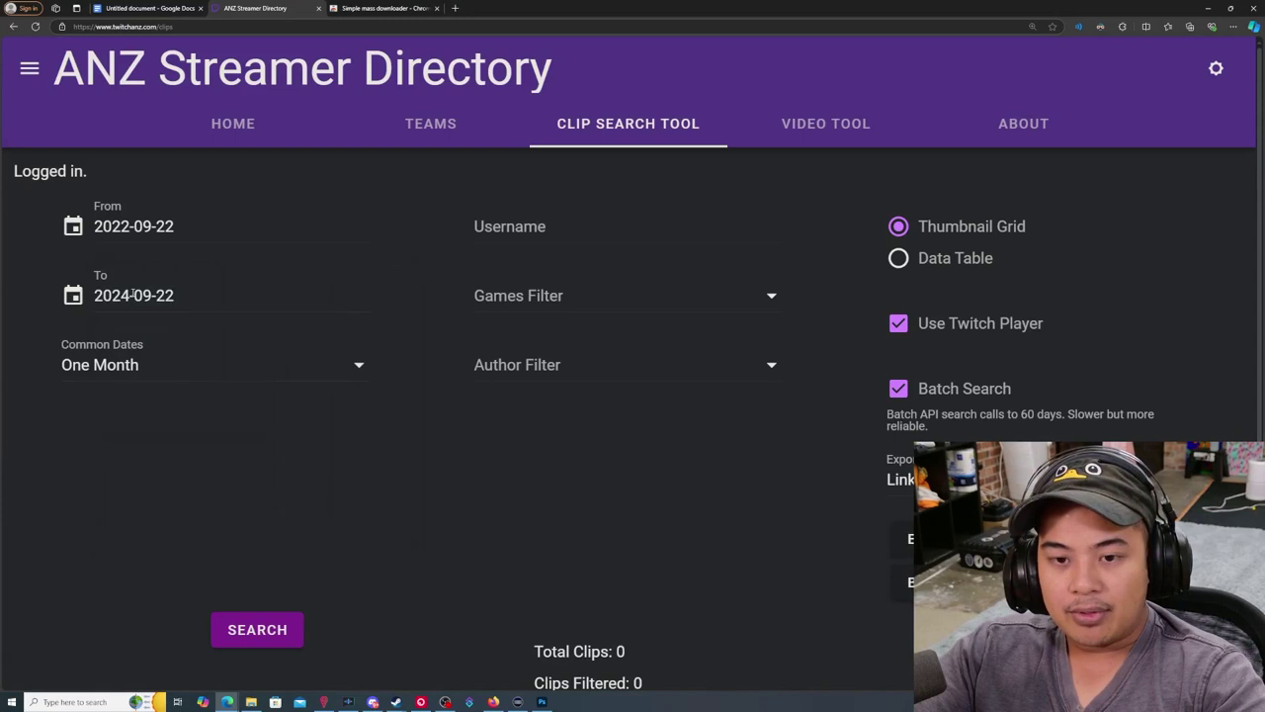
pyautogui.click(133, 293)
pyautogui.click(61, 504)
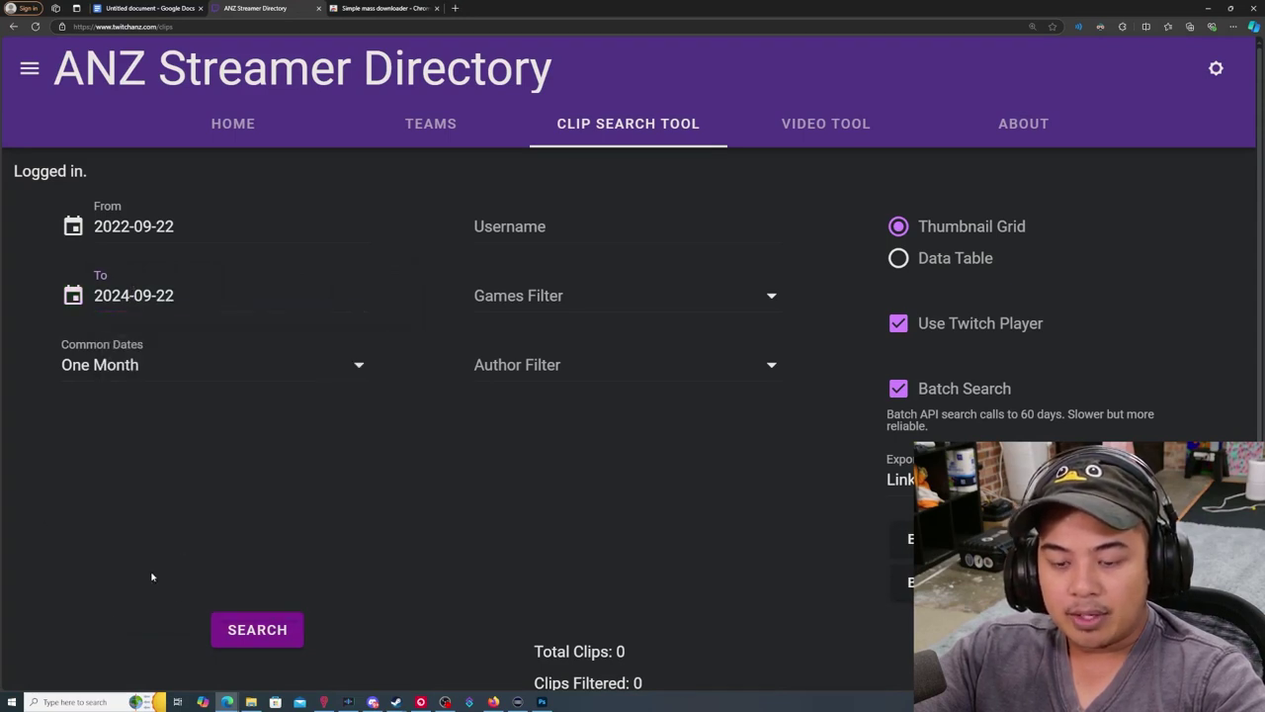
# - Search clips for the username 'duckboxing'
pyautogui.click(488, 223)
pyautogui.write('duckboxing')
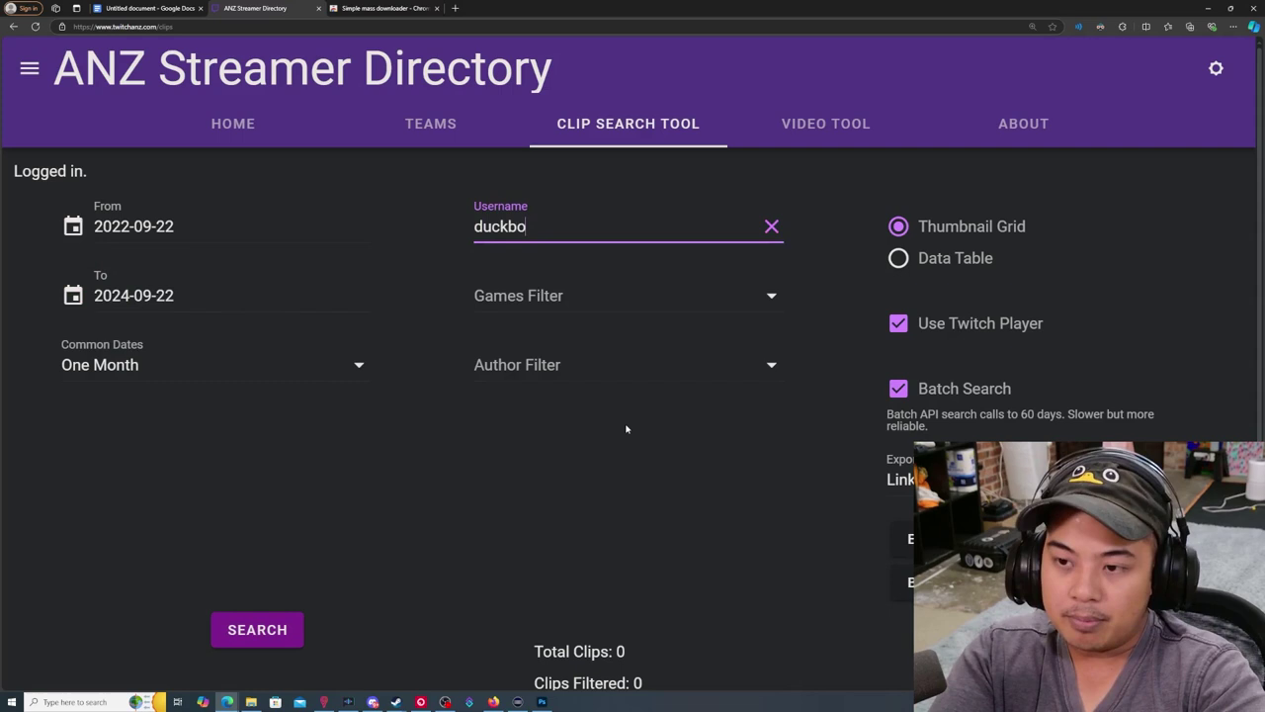
pyautogui.click(369, 579)
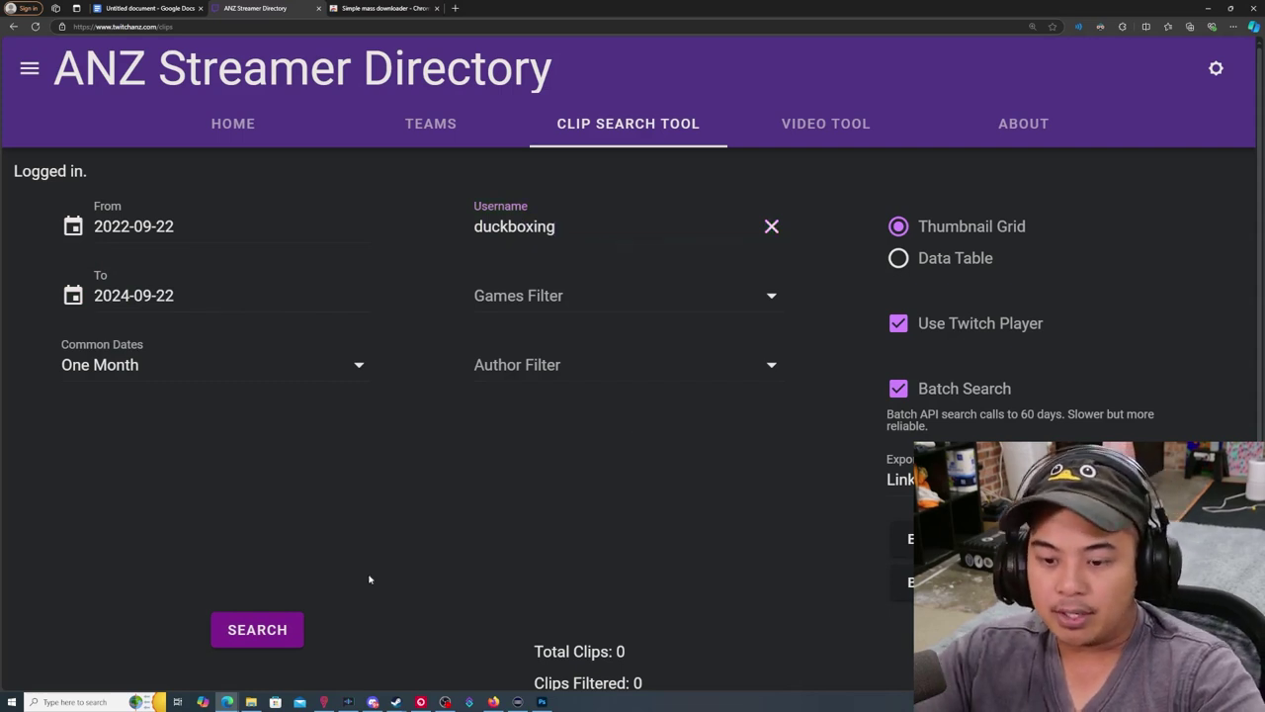
pyautogui.click(258, 630)
# - Scroll through the results: 7251 clips across 182 pages
pyautogui.scroll(-1, 490, 519)
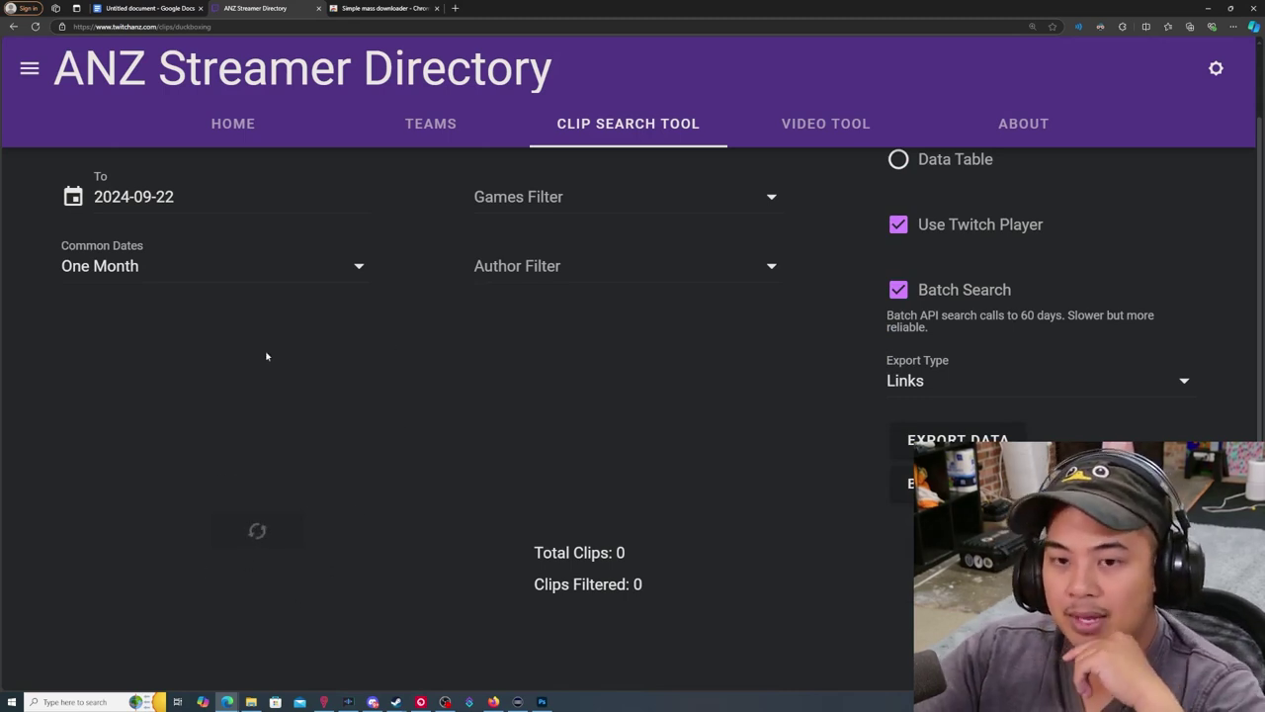
pyautogui.scroll(1, 195, 284)
pyautogui.scroll(-1, 386, 494)
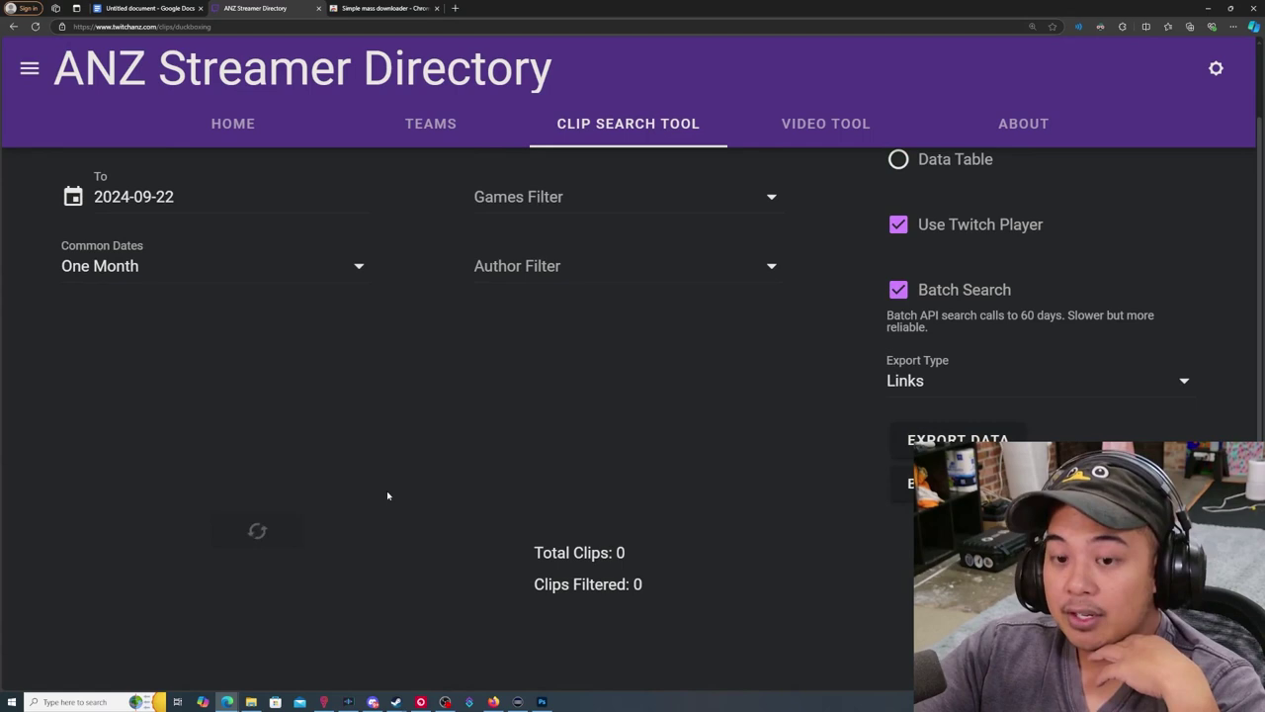
pyautogui.scroll(-2, 395, 296)
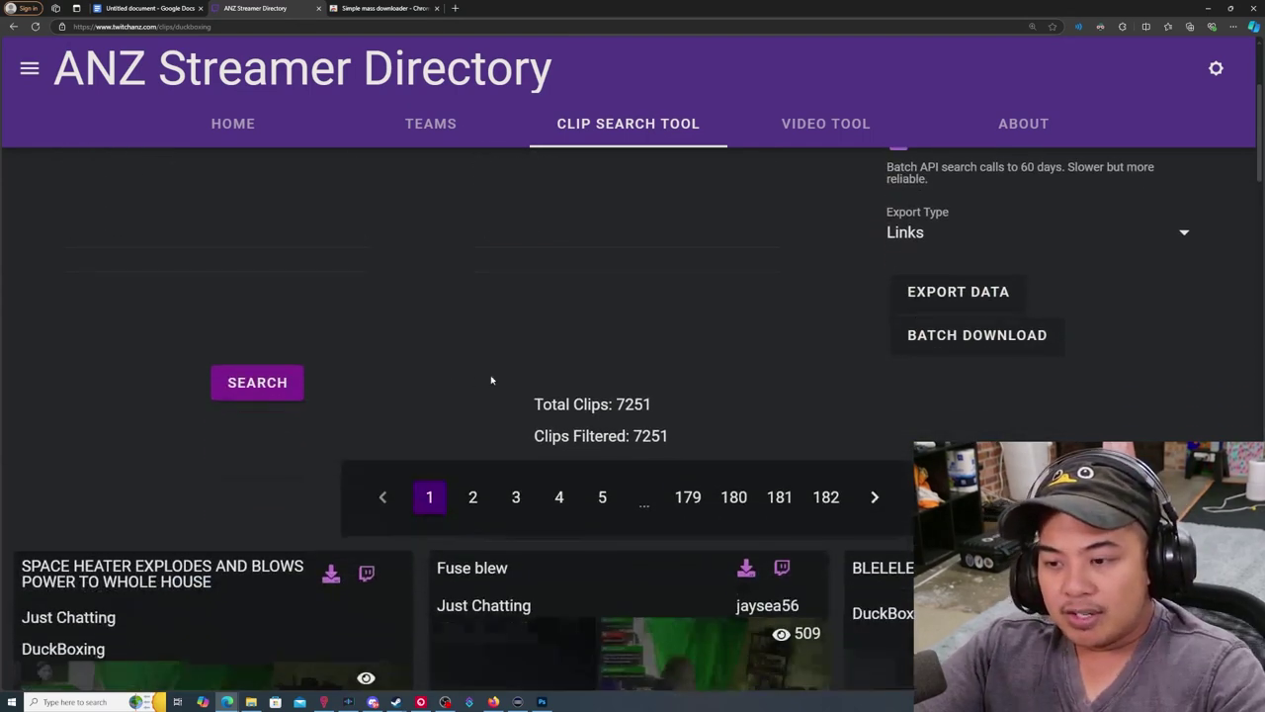
pyautogui.moveTo(494, 375); pyautogui.dragTo(672, 404)
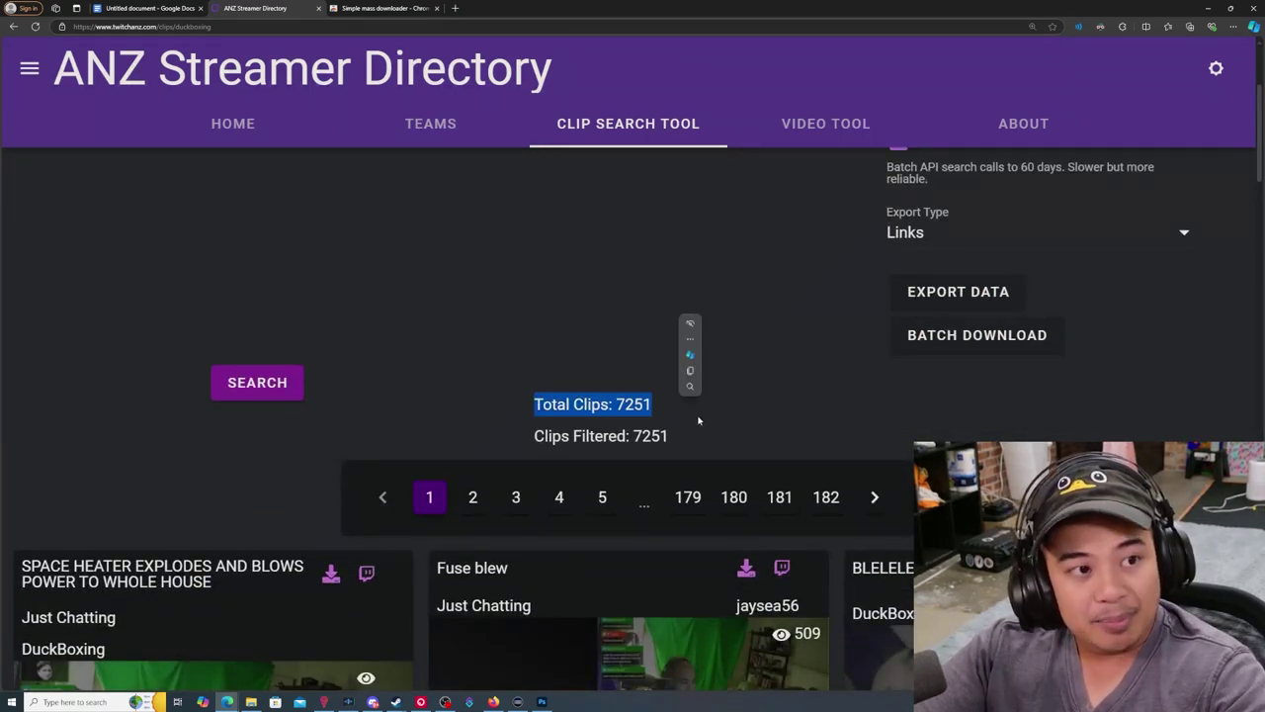
pyautogui.click(589, 402)
pyautogui.scroll(-4, 500, 407)
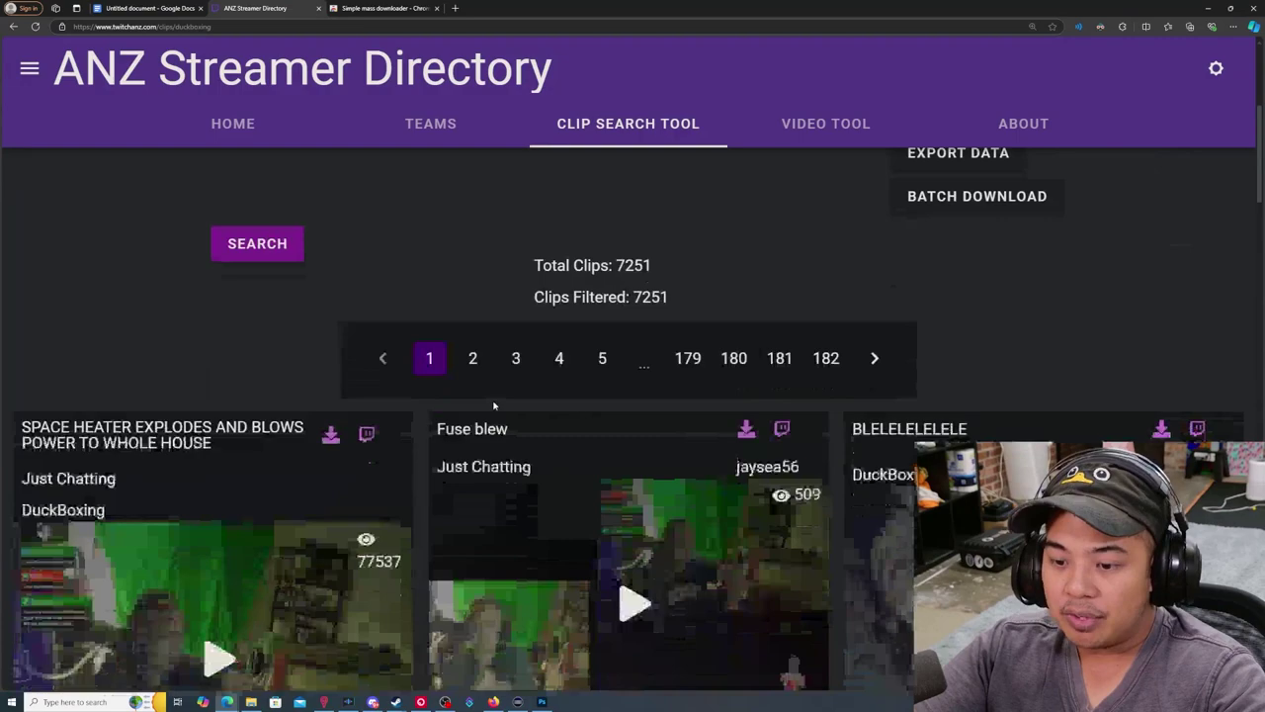
pyautogui.scroll(-12, 251, 363)
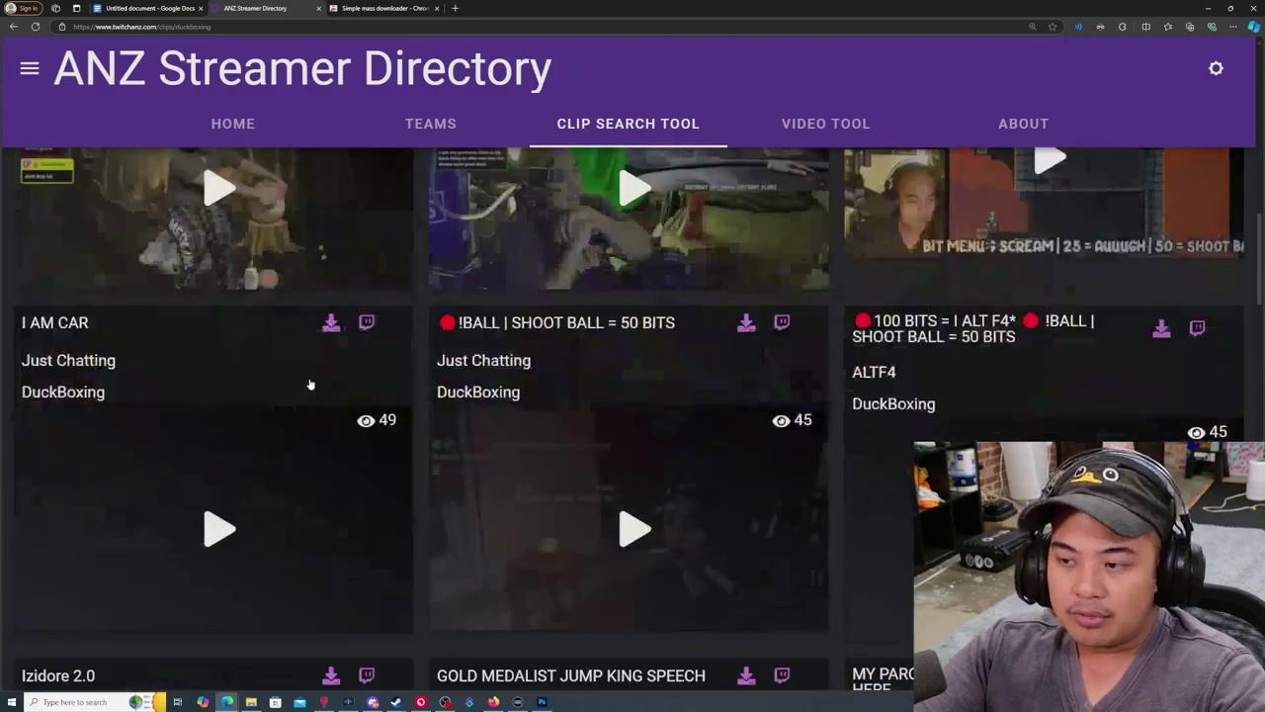
pyautogui.scroll(16, 836, 395)
pyautogui.scroll(-2, 537, 429)
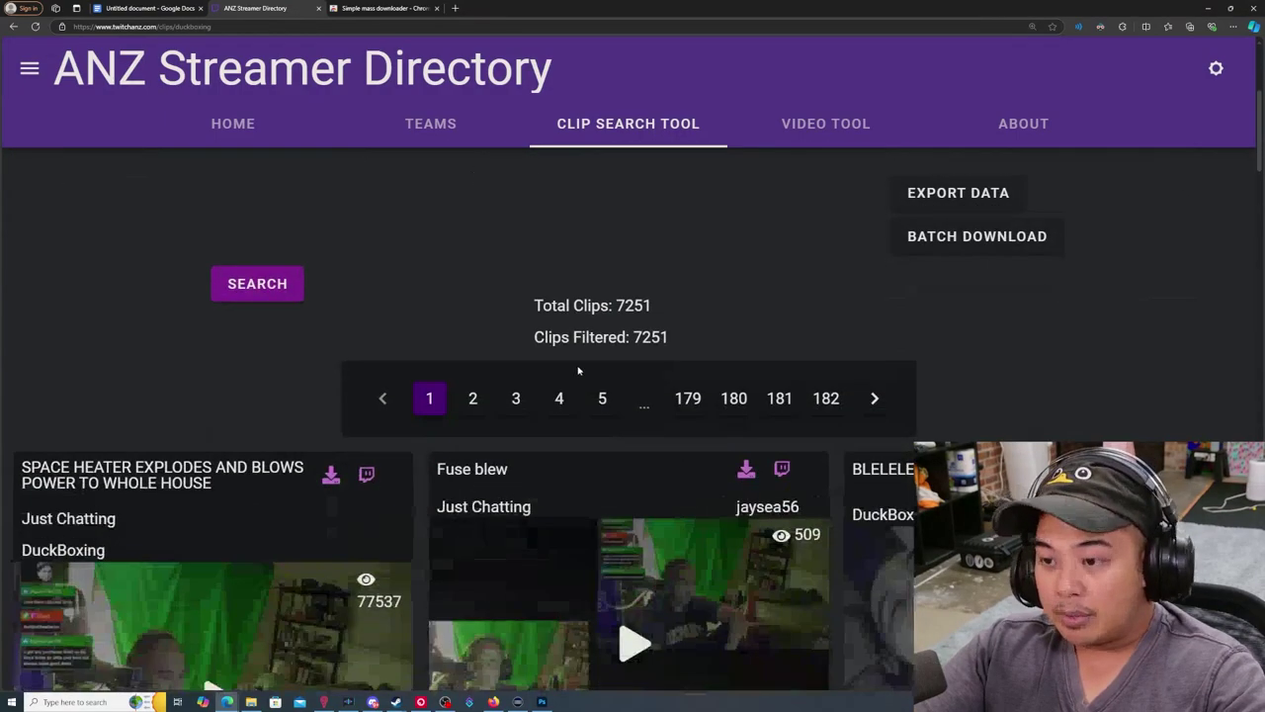
# - Export the clip MP4 links to a text file, review them, and return to Simple mass downloader's page
pyautogui.click(940, 197)
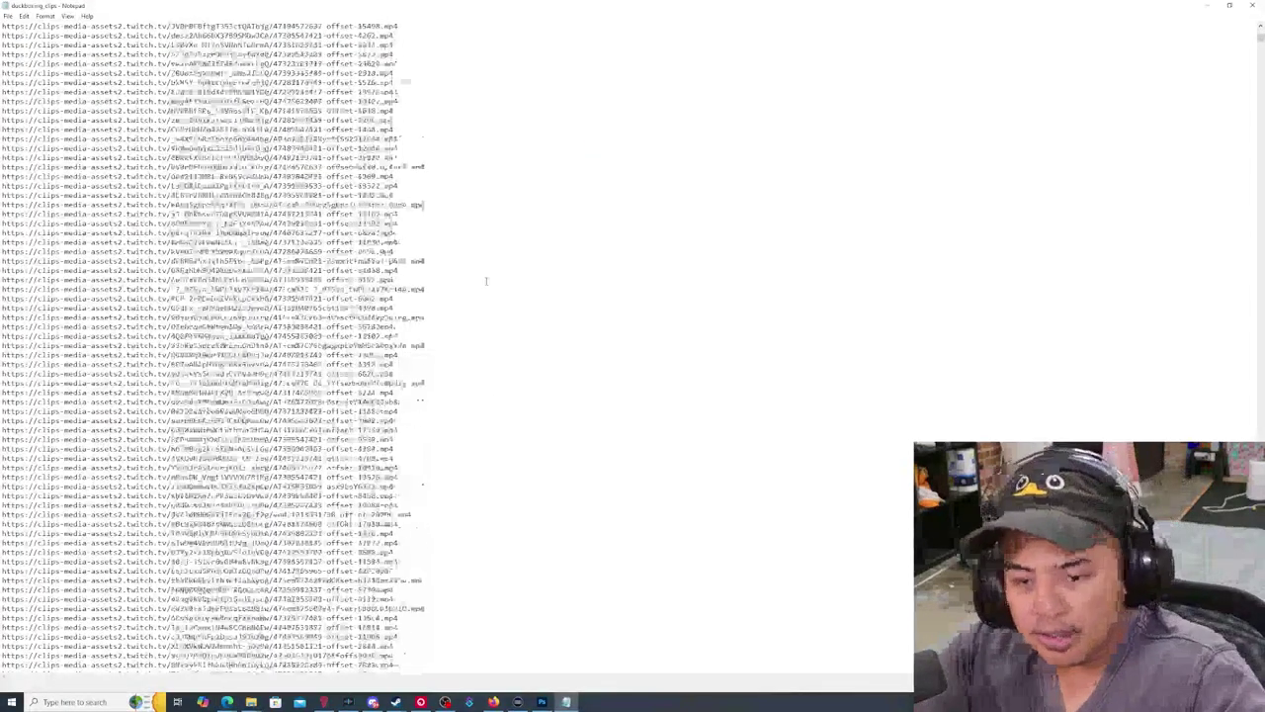
pyautogui.scroll(-20, 486, 281)
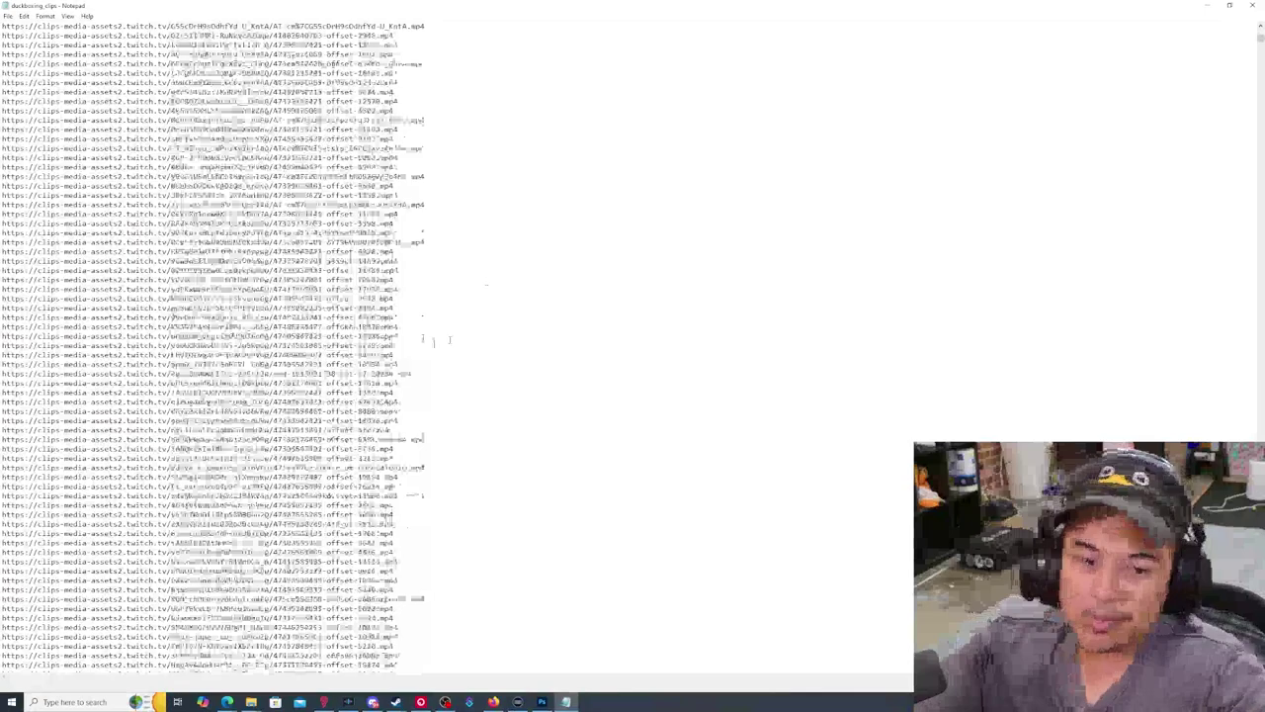
pyautogui.scroll(-20, 455, 341)
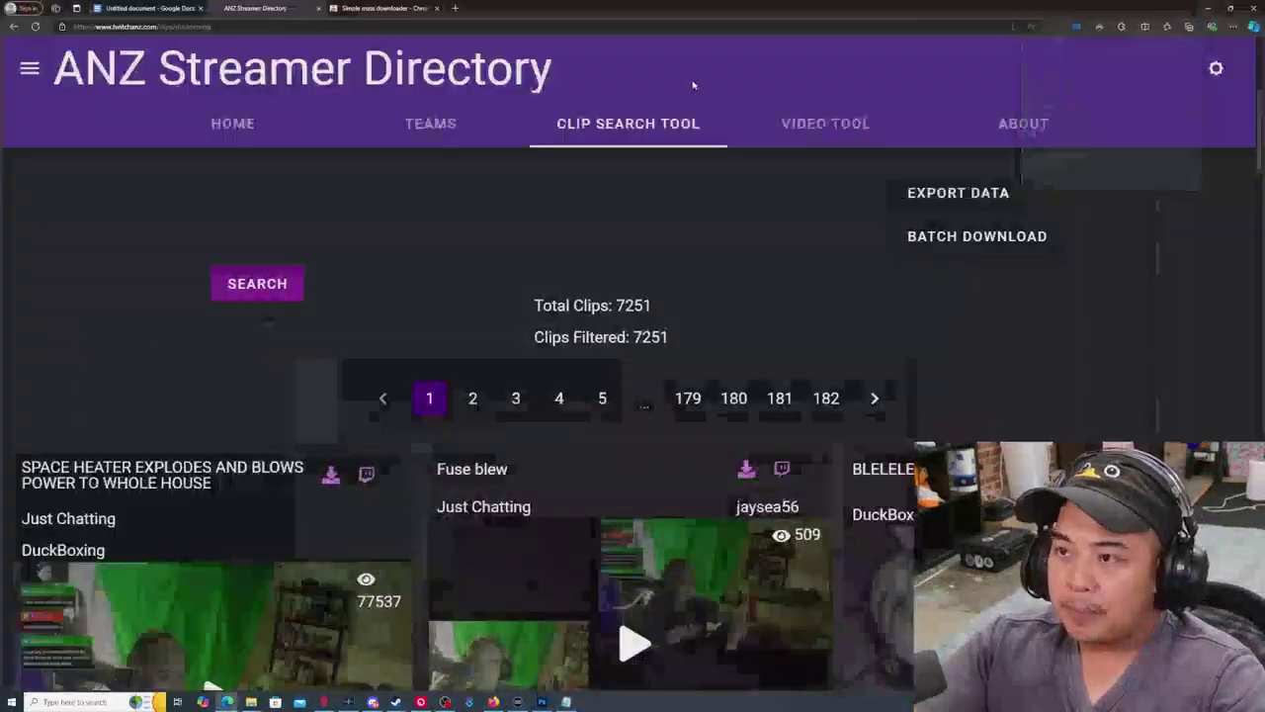
pyautogui.hotkey('alt', 'Tab')
pyautogui.click(410, 6)
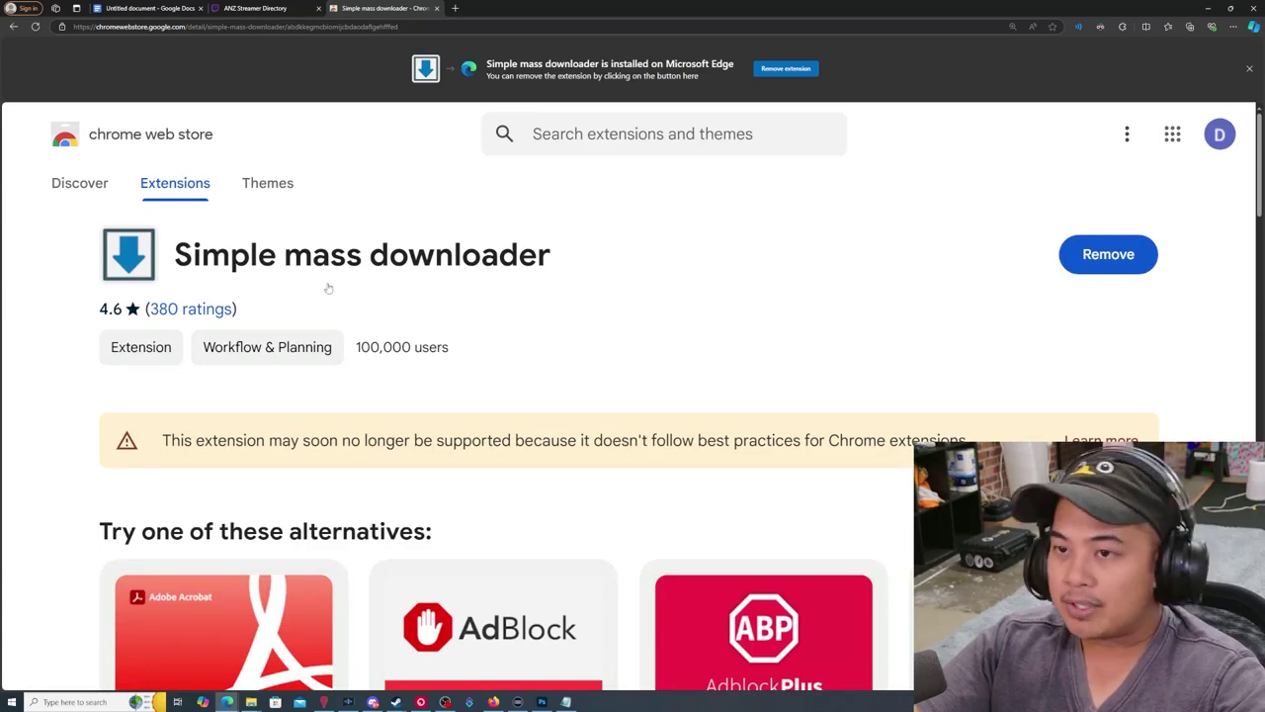
# - Open the Simple mass downloader extension popup from its store page
pyautogui.click(1101, 26)
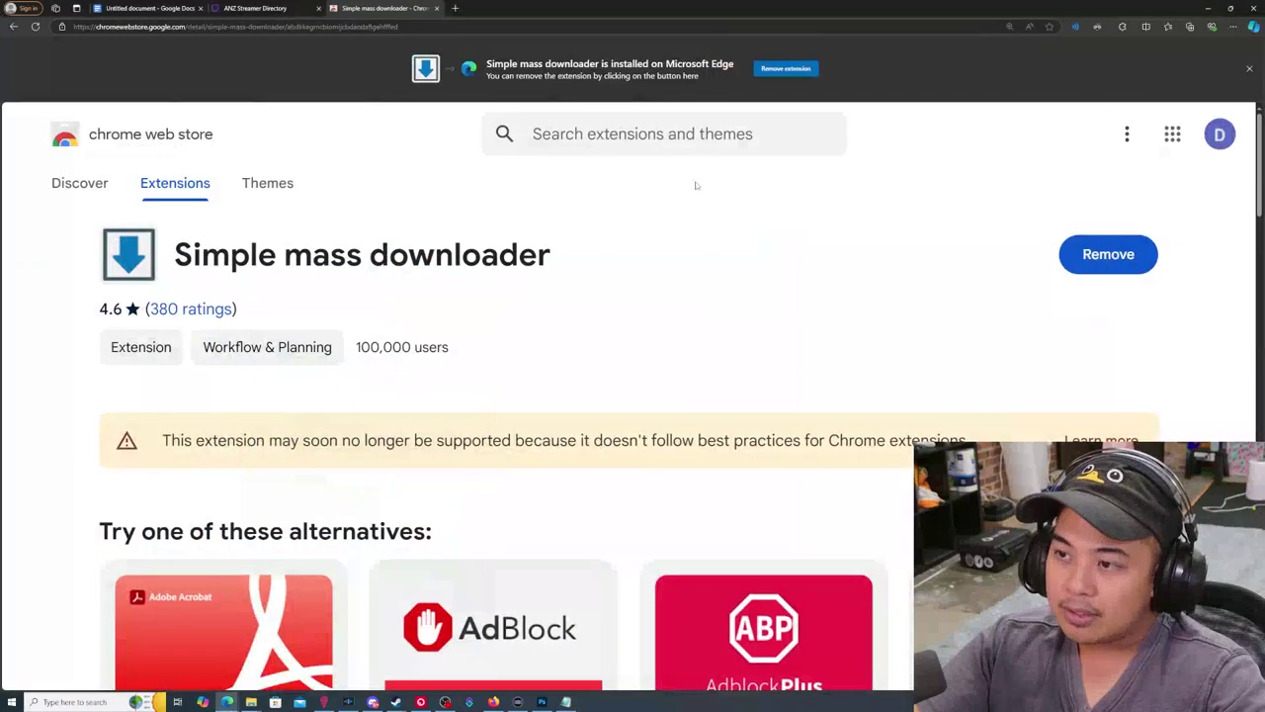
# - Launch Simple mass downloader from the Extensions menu to list the 26 clip links
pyautogui.click(1122, 26)
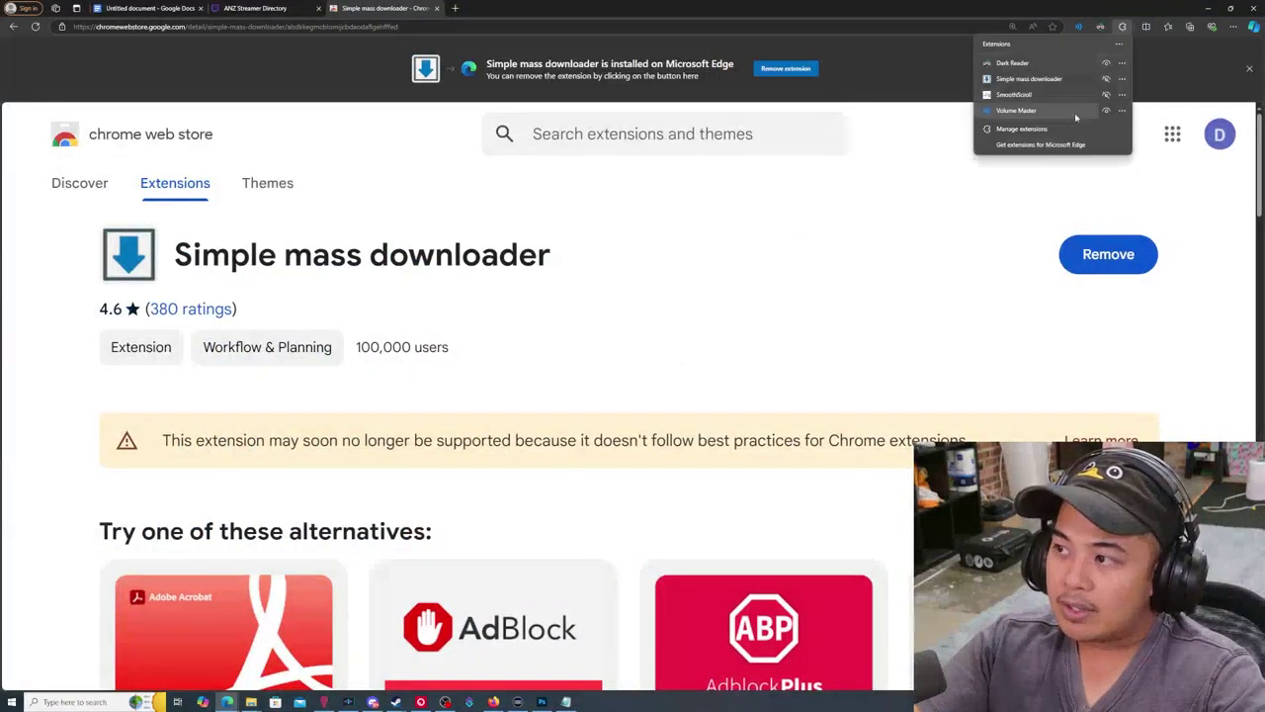
pyautogui.click(1022, 81)
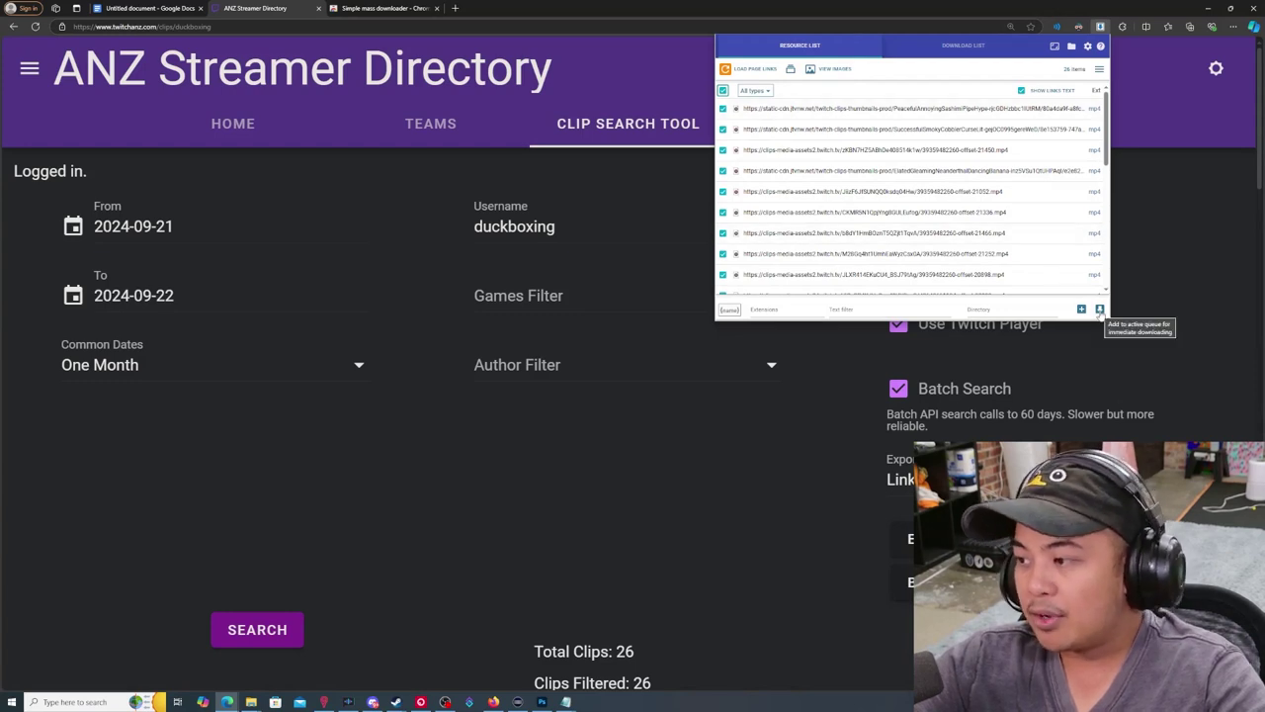
# - Queue all 26 clip links for download and check Edge's recent downloads
pyautogui.click(1099, 309)
pyautogui.click(1098, 28)
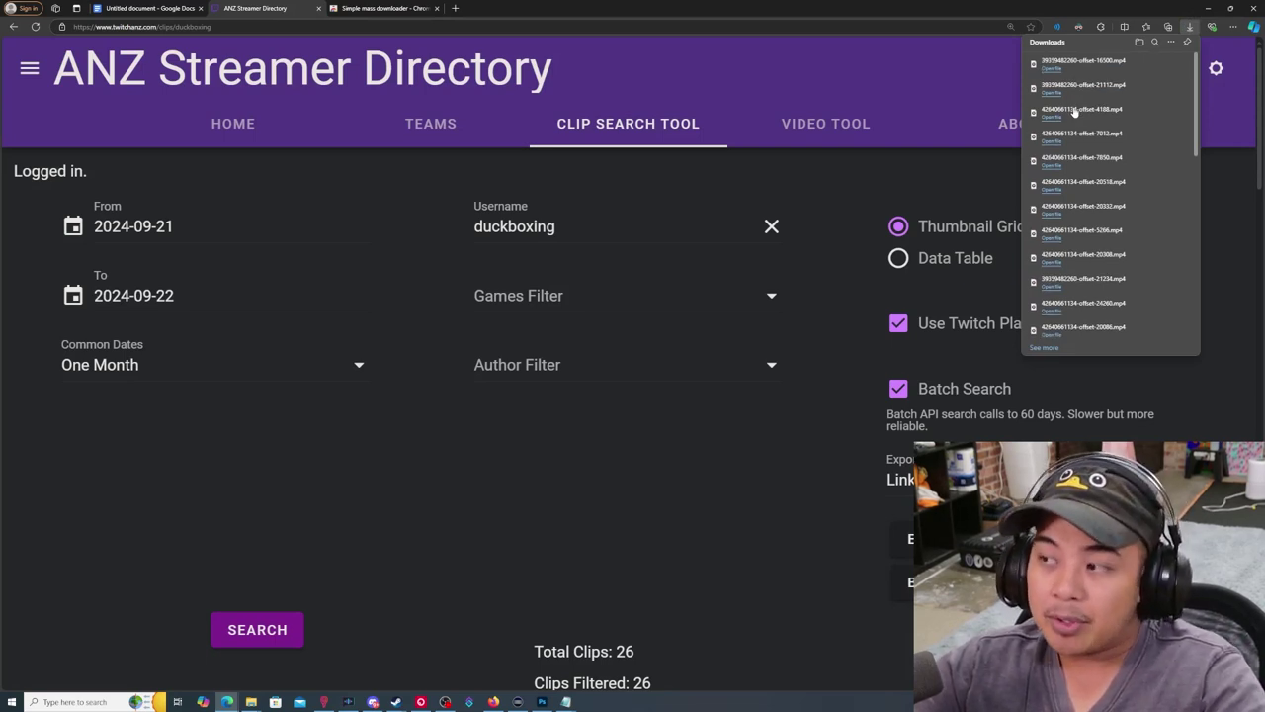
# - Open Edge Settings to view the Downloads location, D:\CLIPS
pyautogui.click(1233, 26)
pyautogui.click(1134, 292)
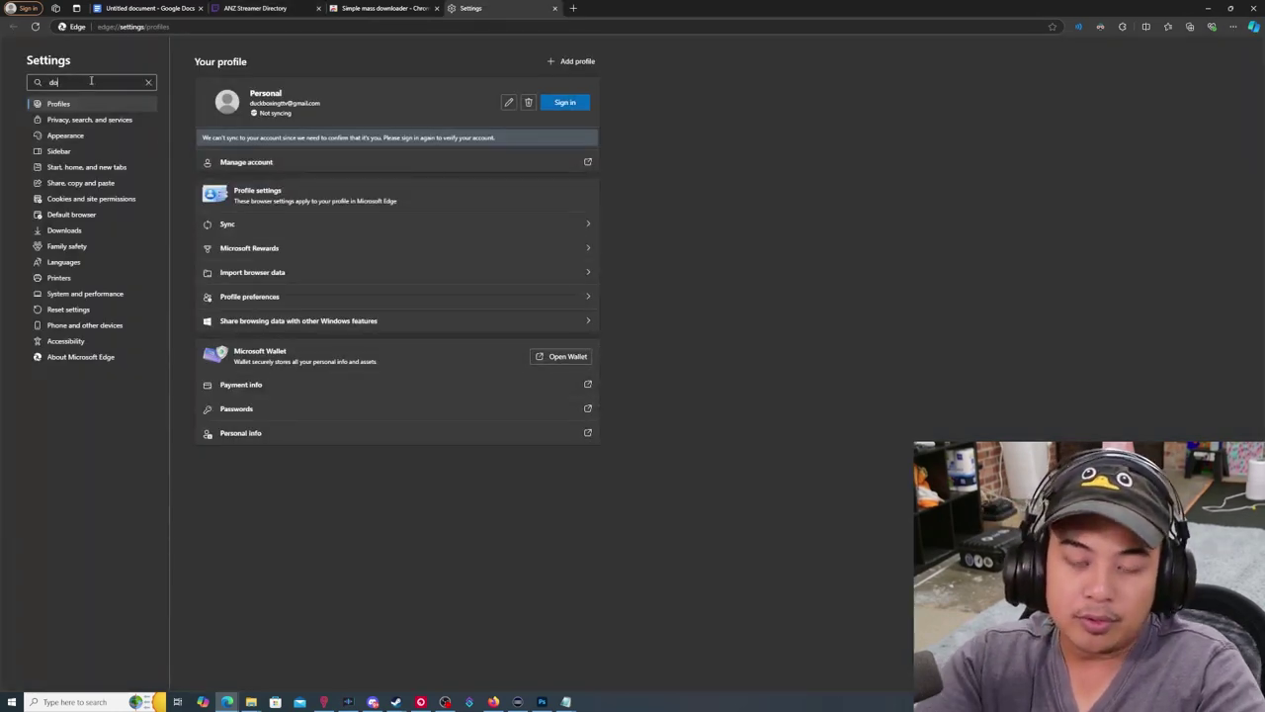
pyautogui.scroll(-5, 244, 234)
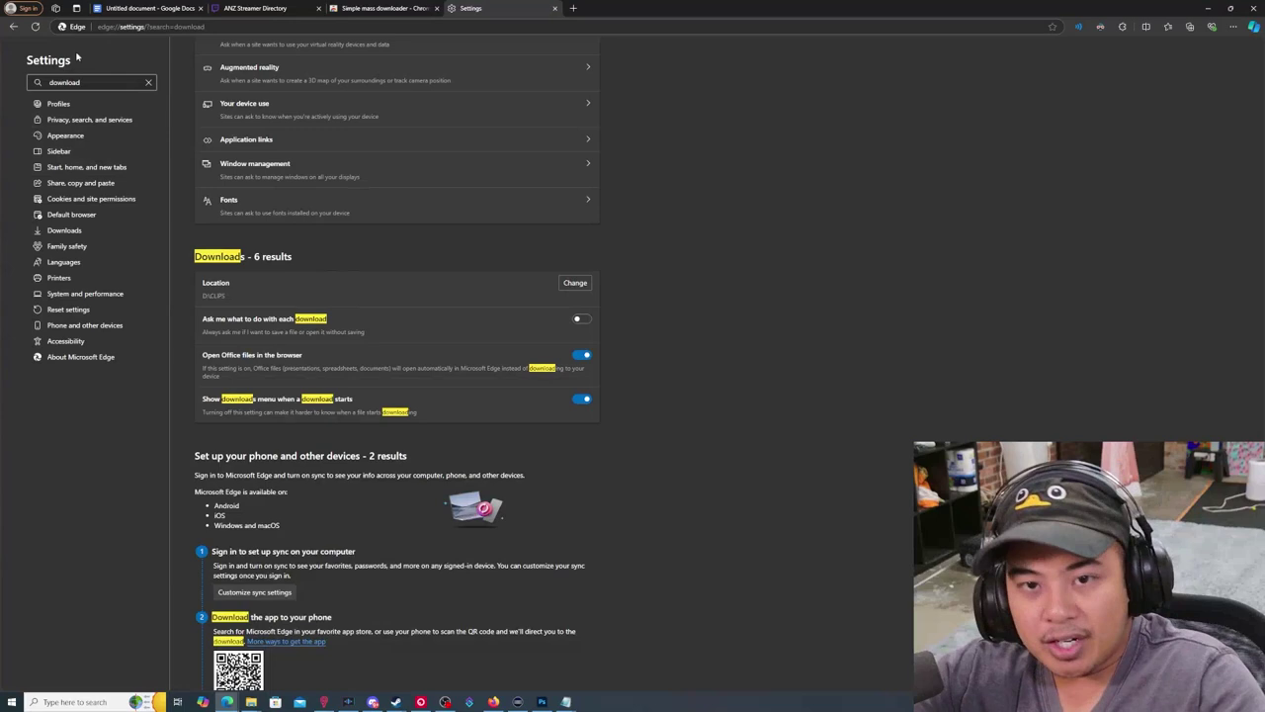